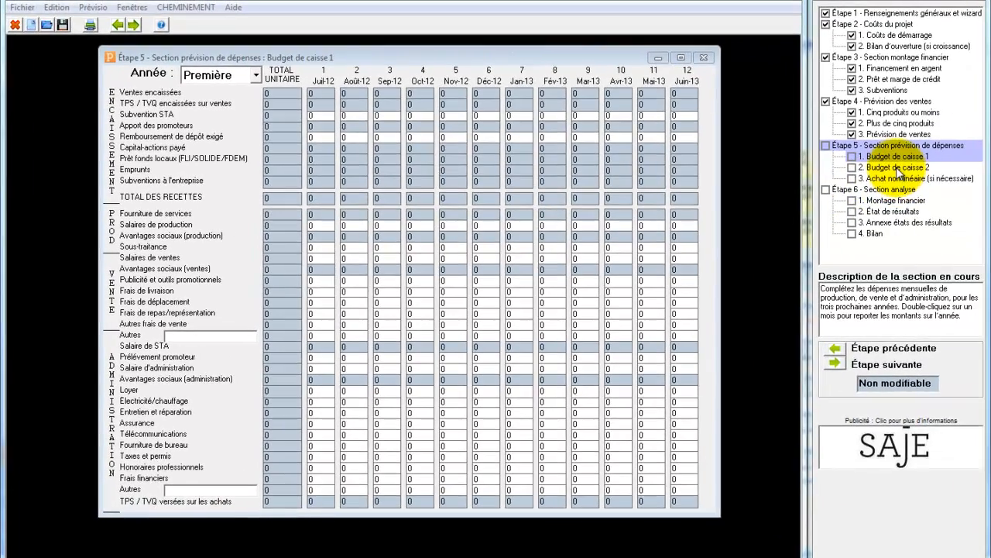
# View the fixed-asset and cash sections of the Budget de caisse 2 sheet, and close it.
pyautogui.click(899, 167)
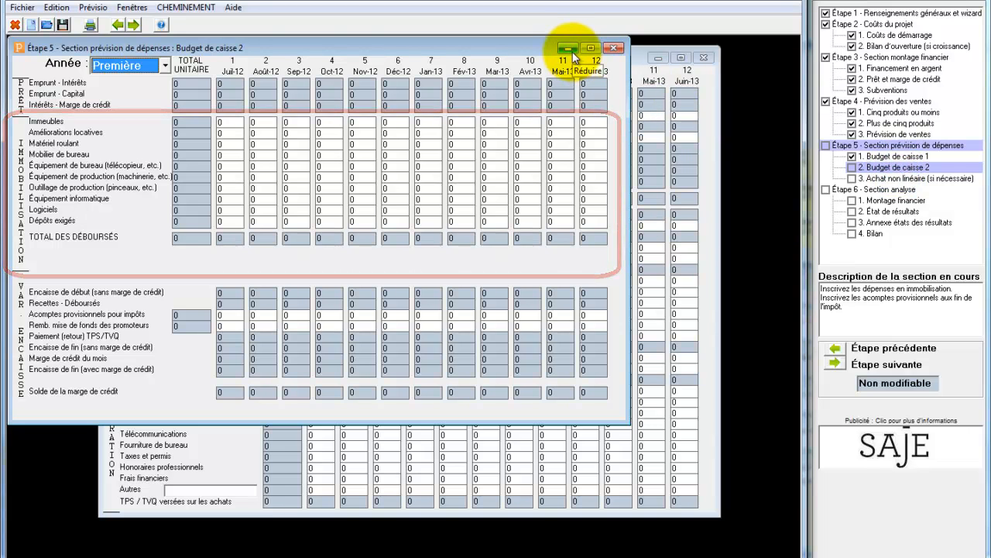
pyautogui.click(614, 48)
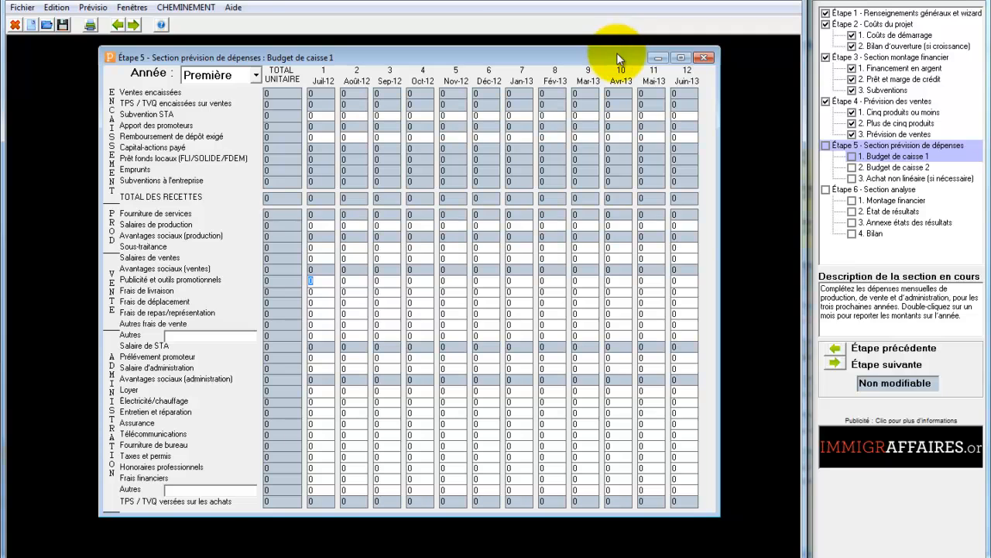
# Open the help documentation for the Budget de caisse 1 sheet and read through its explanations of the revenue and expense lines.
pyautogui.click(233, 7)
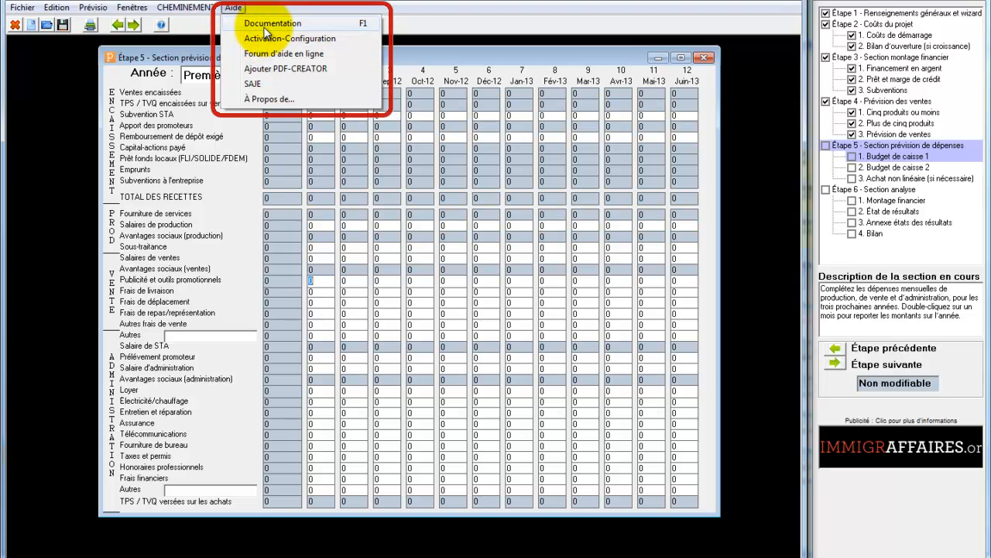
pyautogui.click(266, 24)
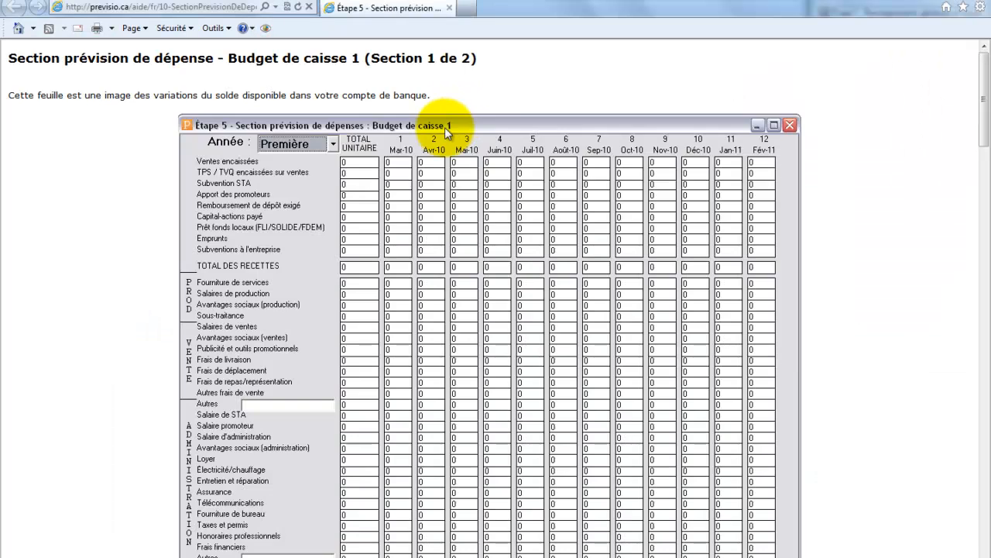
pyautogui.scroll(-10, 444, 127)
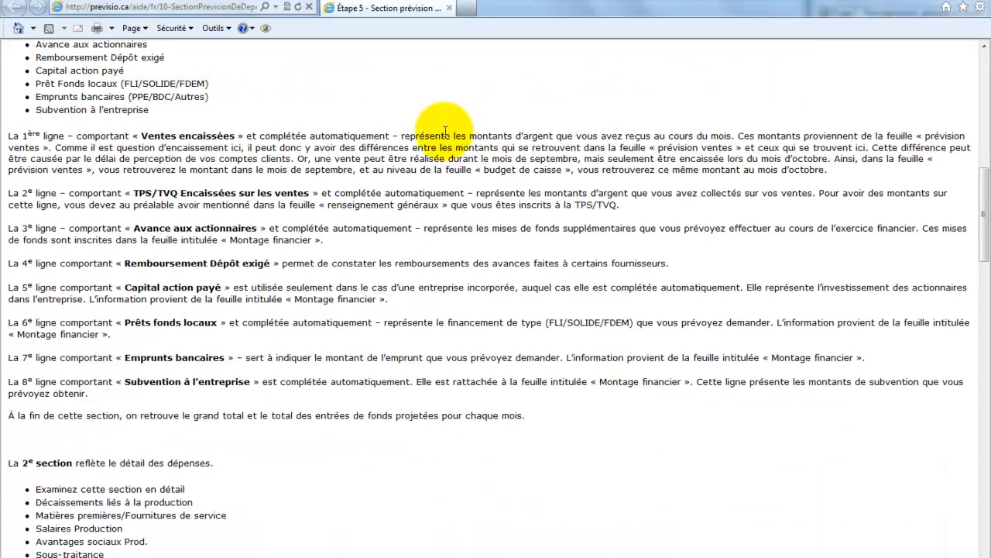
pyautogui.scroll(-3, 446, 134)
pyautogui.scroll(-18, 445, 138)
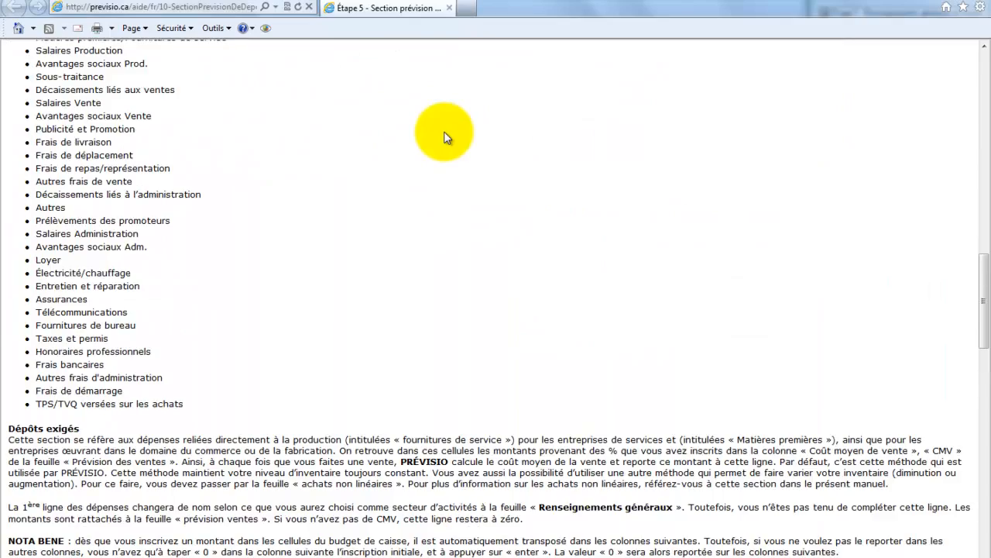
pyautogui.scroll(-9, 445, 137)
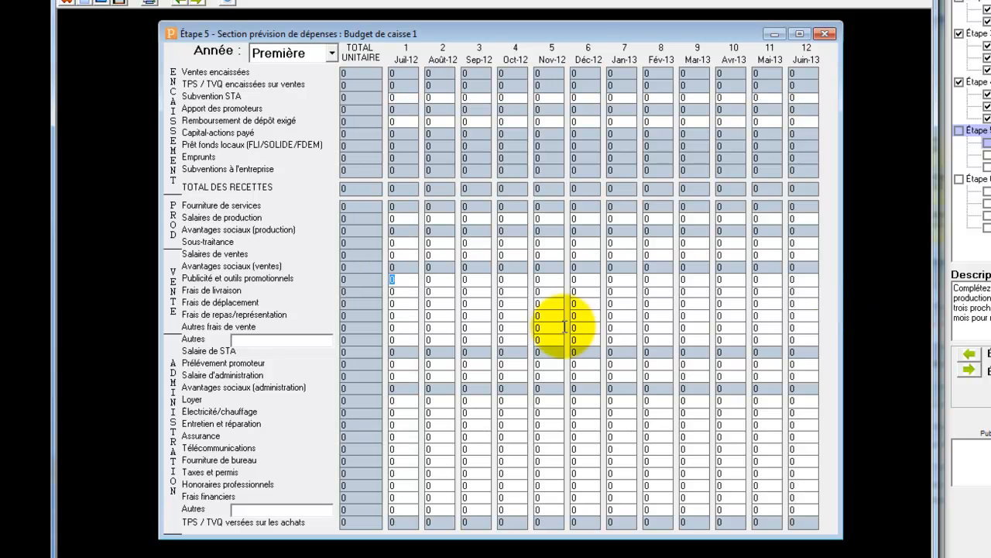
# Enter a rent (Loyer) of 900 for Juil-12 and carry it across all months of the first year.
pyautogui.click(392, 399)
pyautogui.write('900')
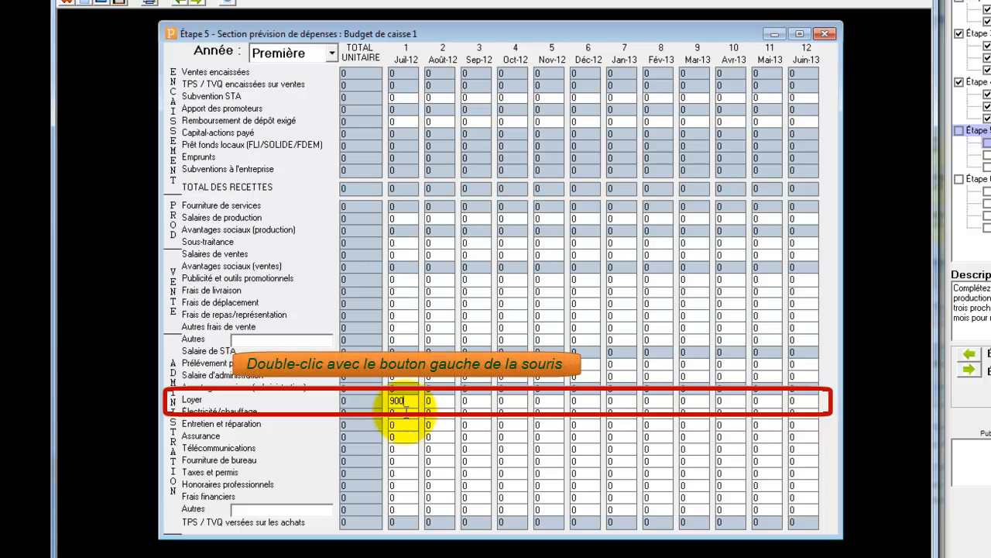
pyautogui.doubleClick(400, 405)
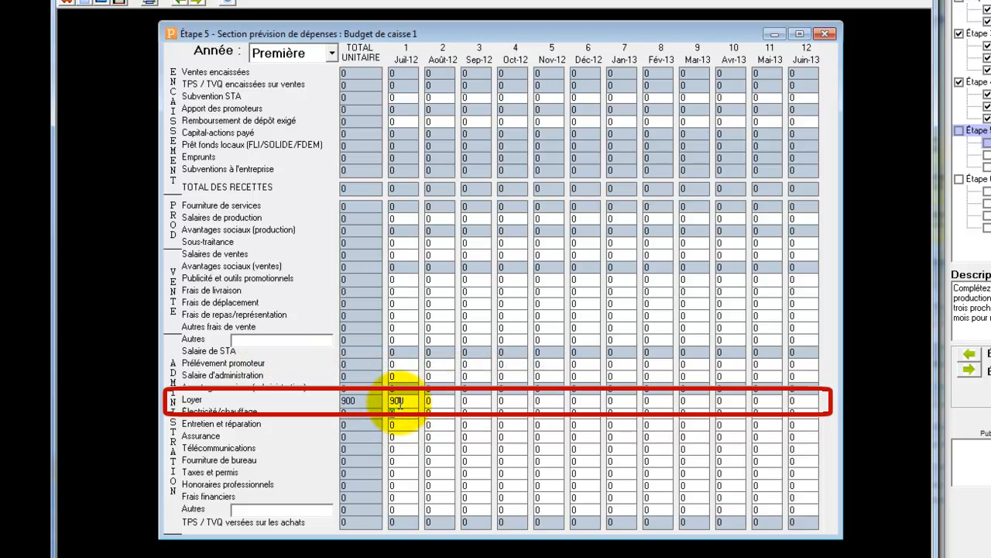
pyautogui.doubleClick(400, 402)
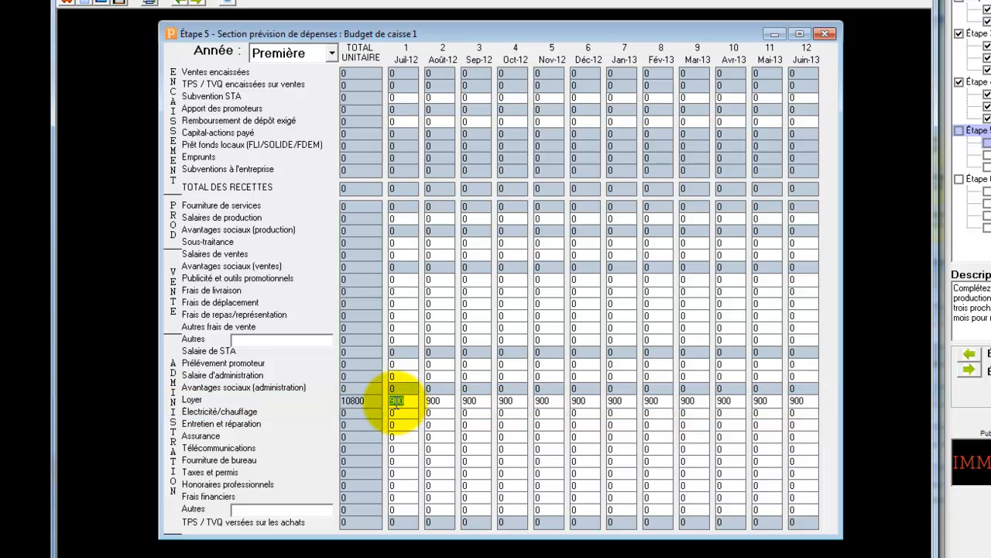
# For the Deuxième year, set the Loyer to 950 in Juil-13 and carry it across all months.
pyautogui.click(332, 52)
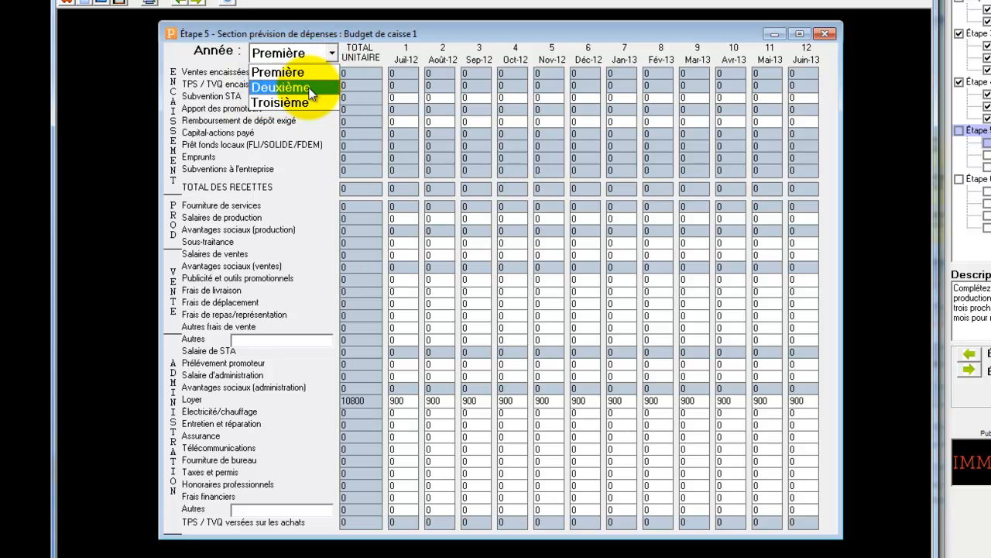
pyautogui.click(310, 88)
pyautogui.click(397, 400)
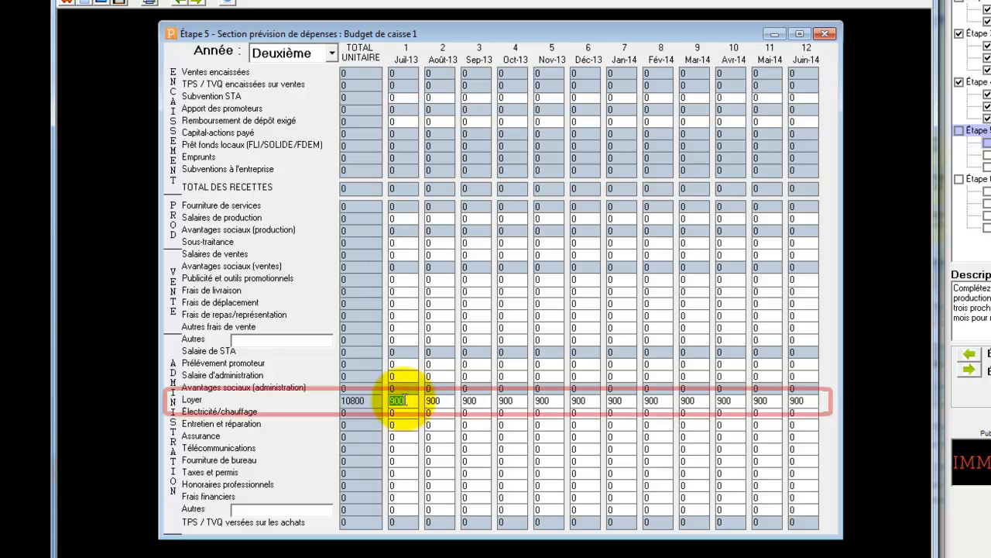
pyautogui.write('950')
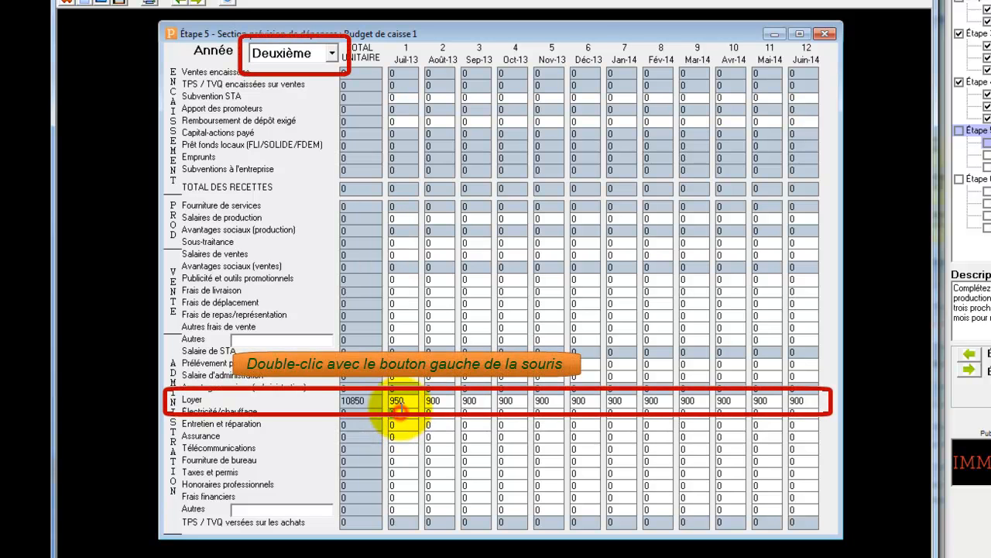
pyautogui.doubleClick(398, 407)
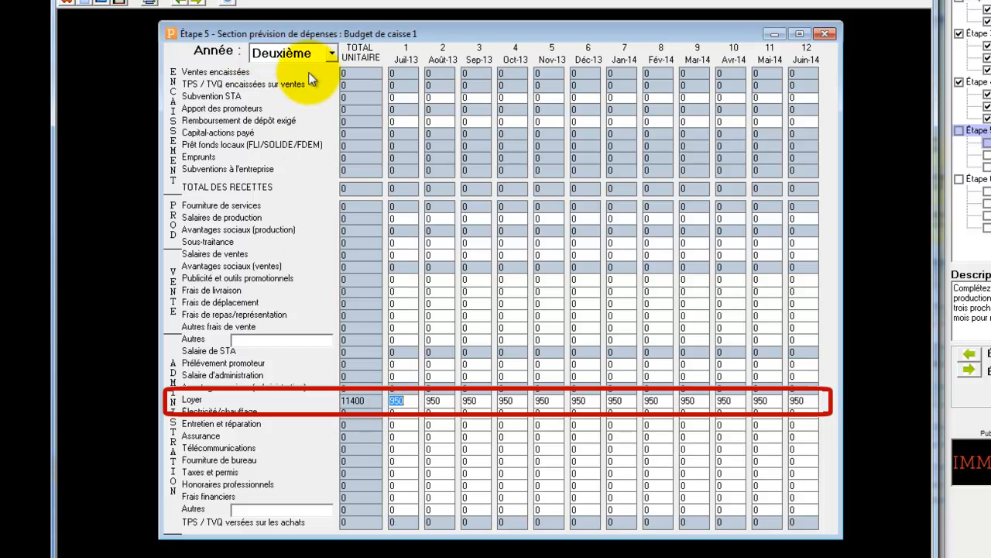
# Return to the Première year and enter 4000 for Salaires de ventes in Juil-12.
pyautogui.click(330, 54)
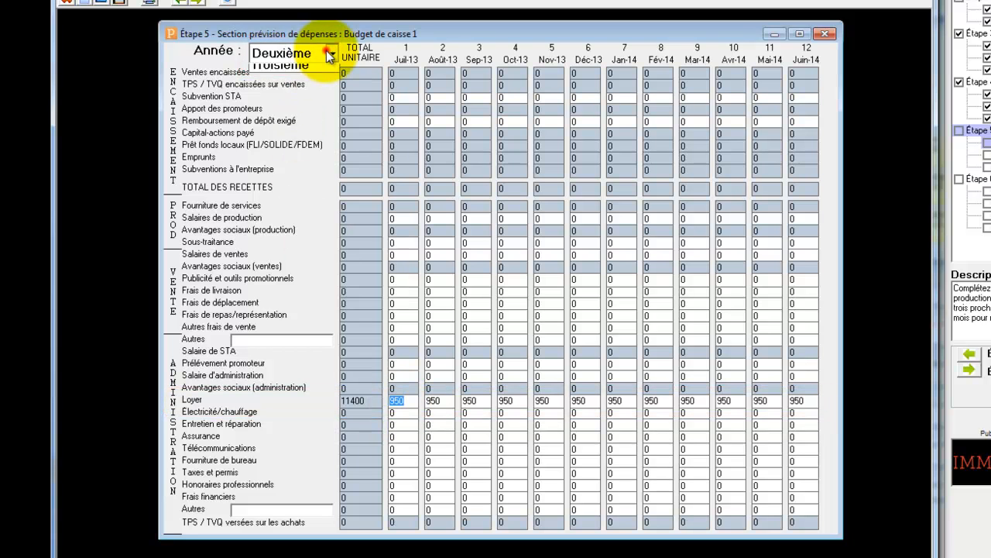
pyautogui.click(314, 71)
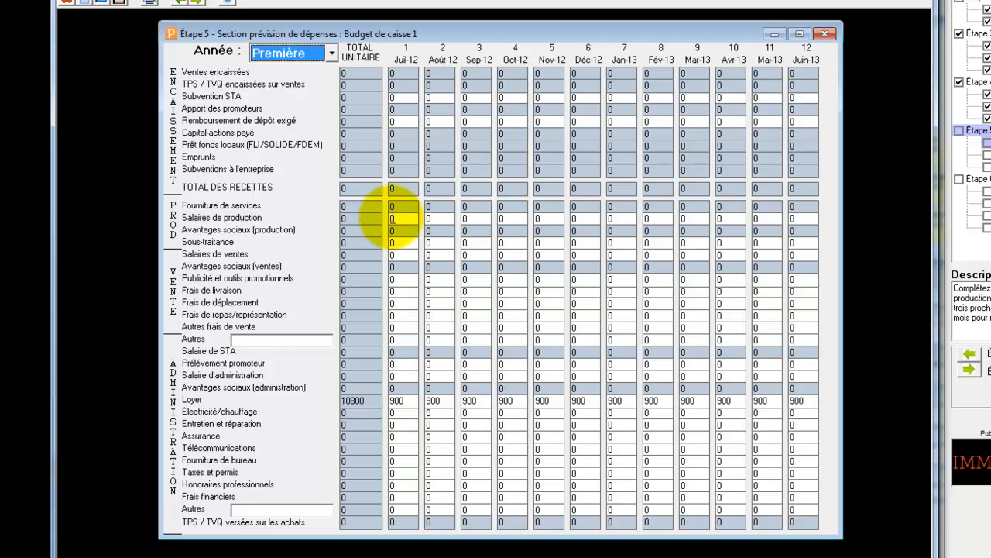
pyautogui.click(401, 254)
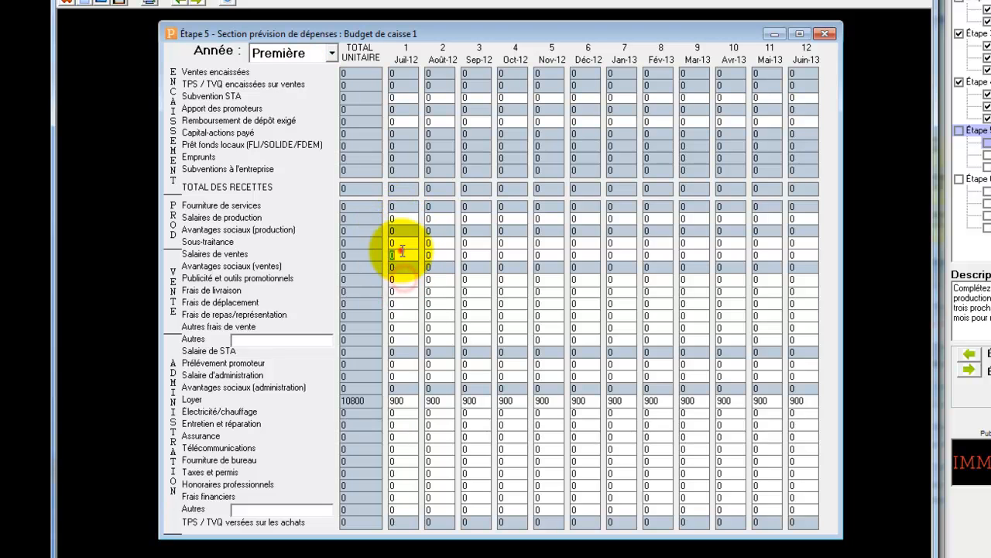
pyautogui.write('4000')
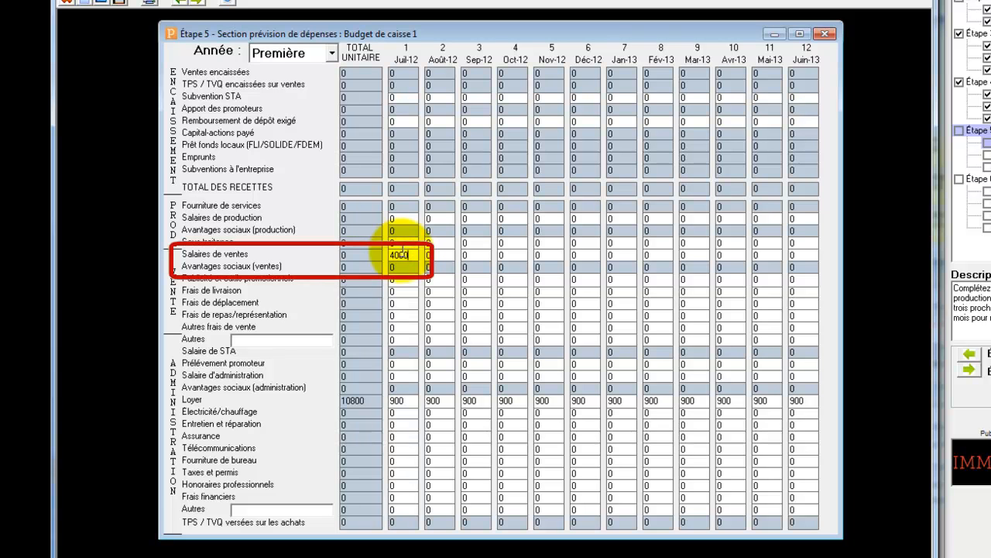
pyautogui.click(403, 279)
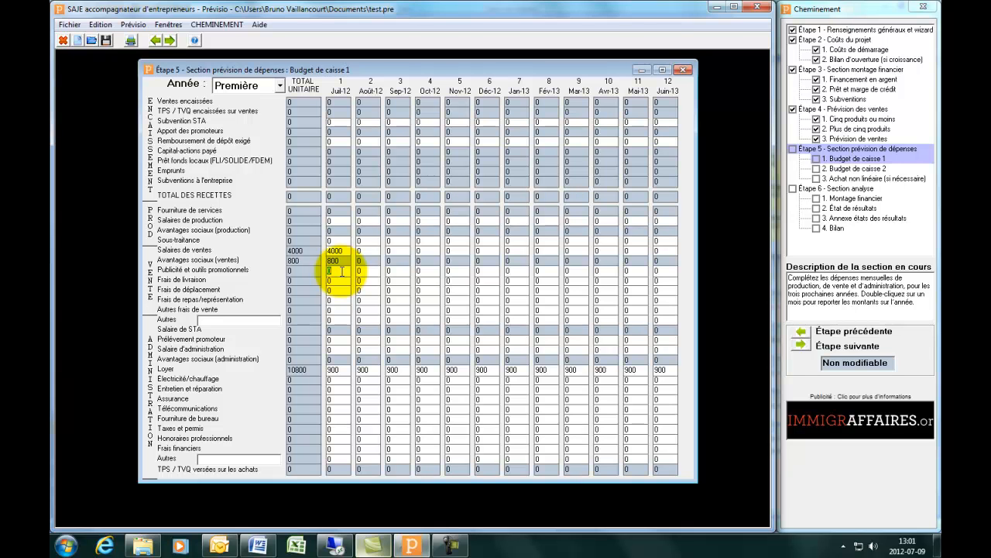
# Check the social benefit rates in the Étape 1 general information sheet, and view the years available in Budget de caisse 1.
pyautogui.doubleClick(852, 29)
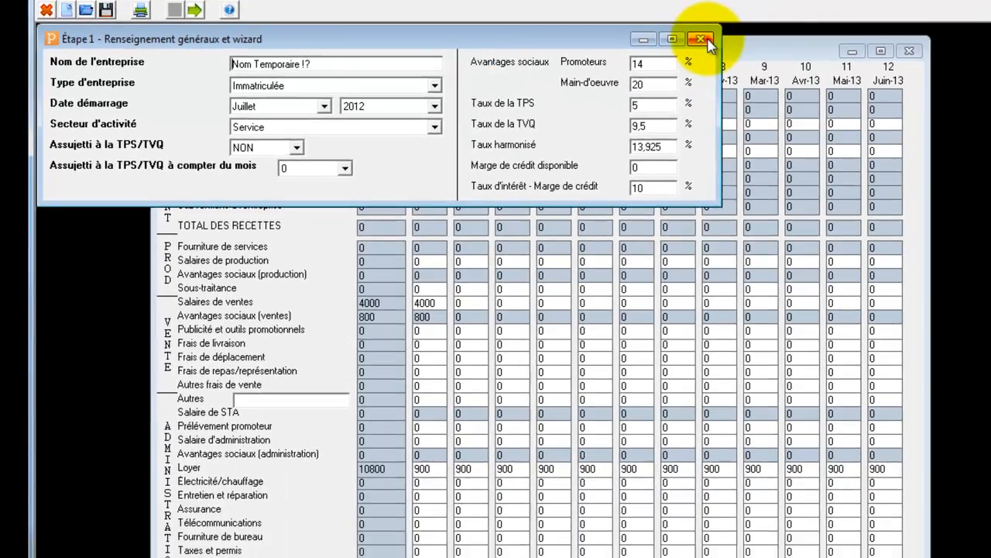
pyautogui.click(810, 67)
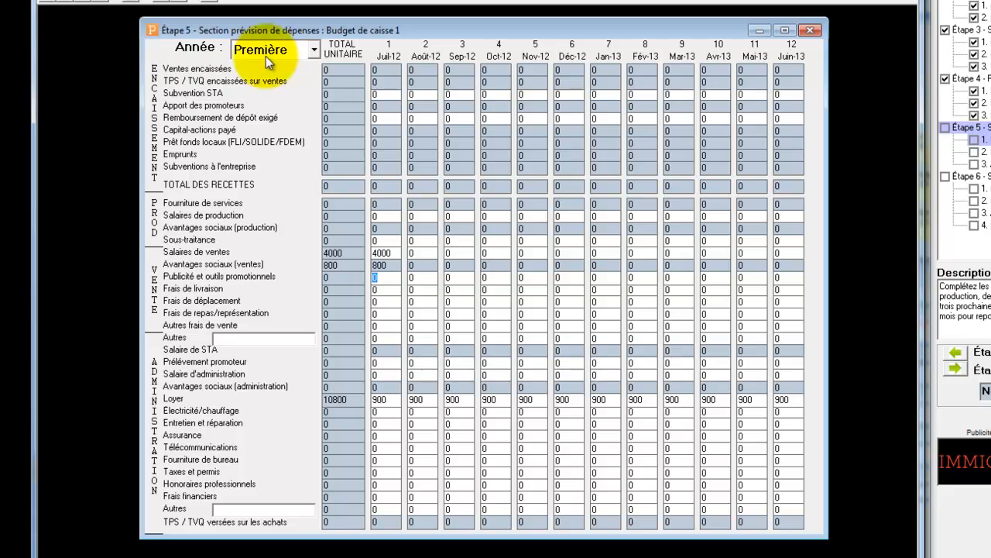
pyautogui.click(314, 51)
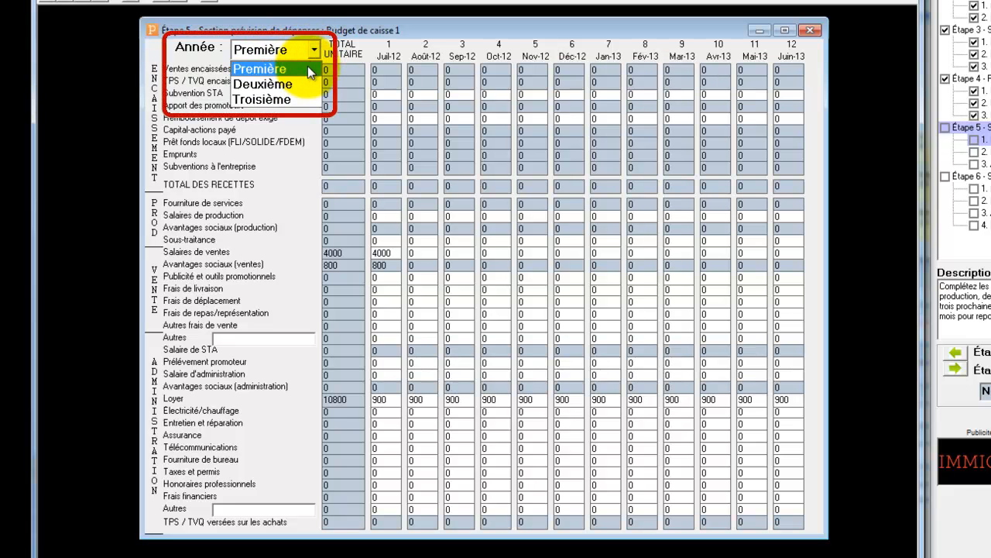
pyautogui.click(407, 38)
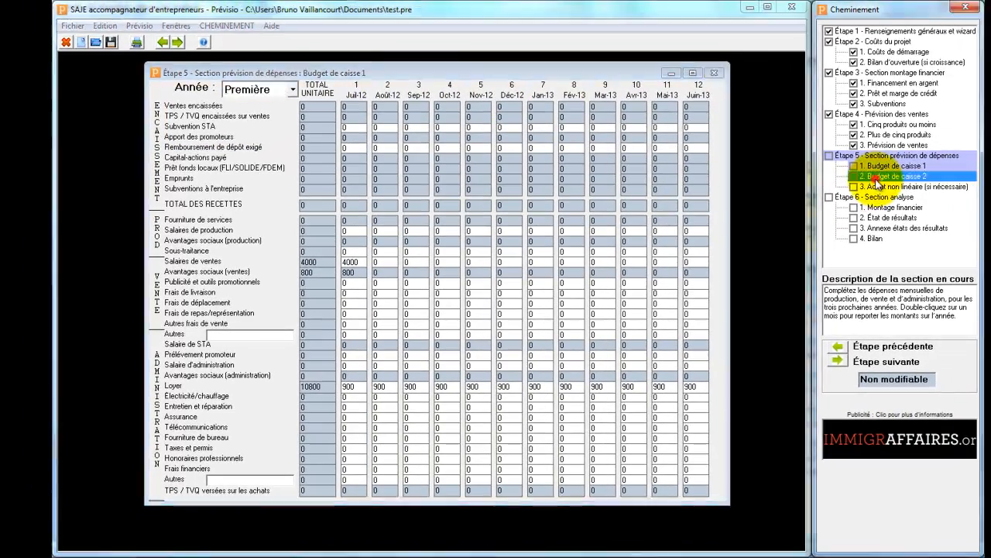
# In Budget de caisse 2, enter a Mobilier de bureau purchase of 1000 for Août-12.
pyautogui.click(918, 170)
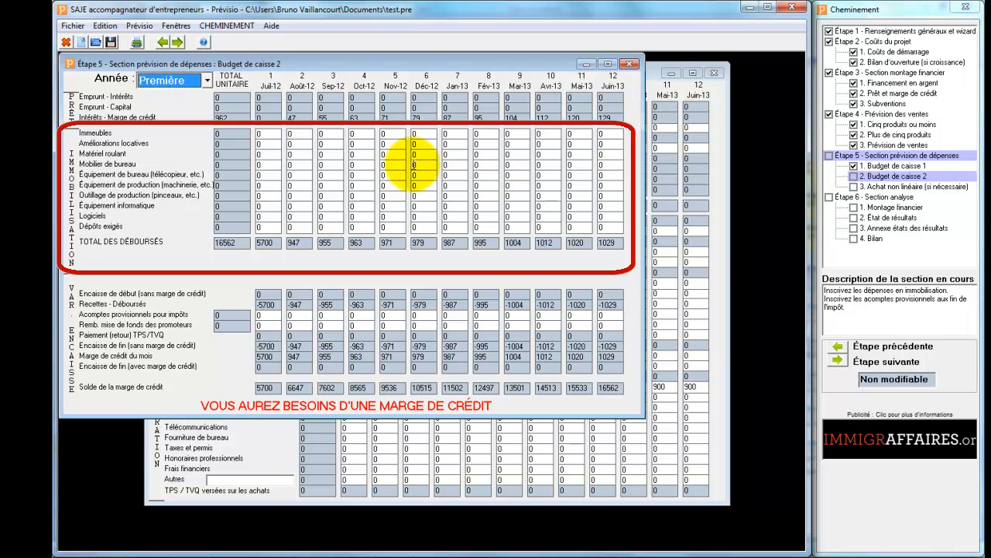
pyautogui.click(292, 164)
pyautogui.write('1000')
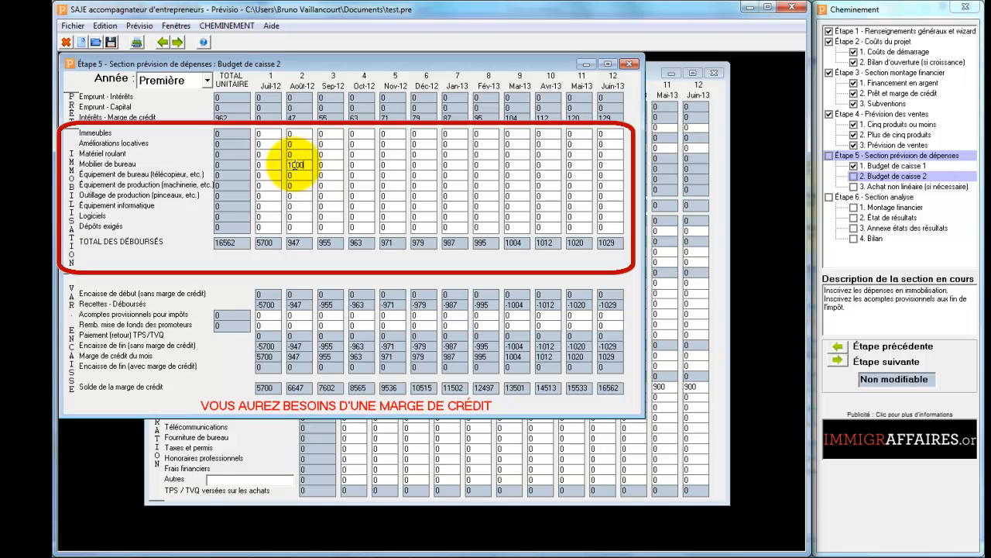
pyautogui.click(301, 175)
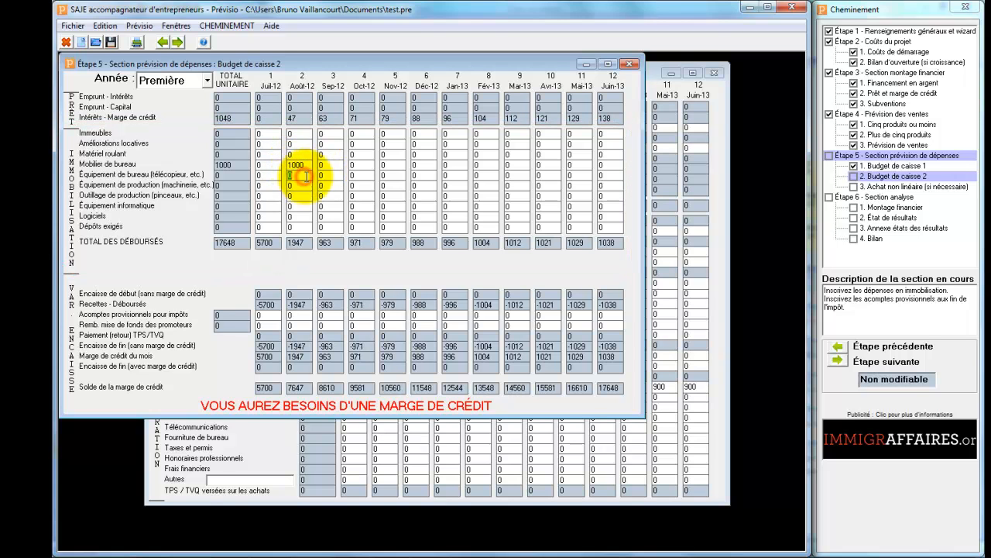
# Check the office furniture amount under À acquérir in Coûts de démarrage, and close all open sheets.
pyautogui.click(897, 52)
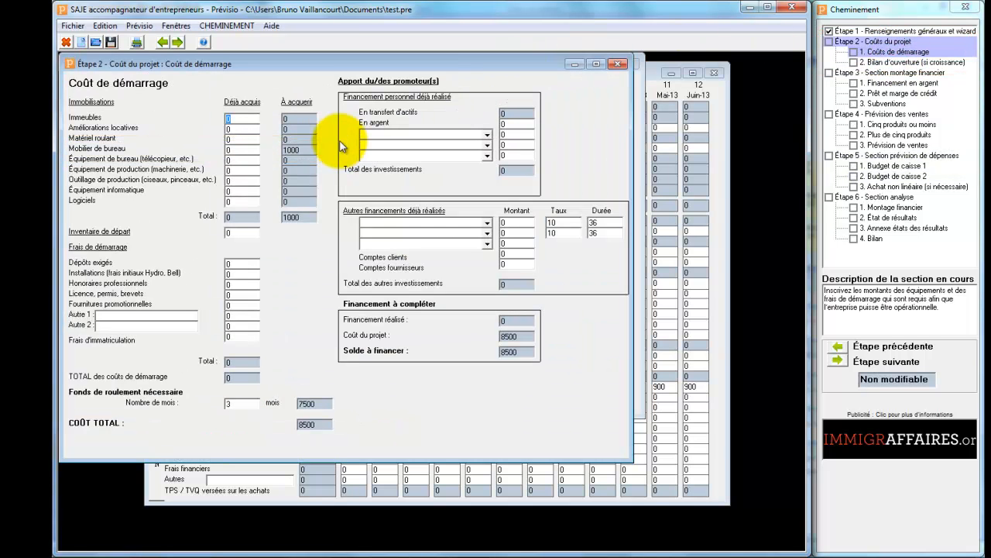
pyautogui.click(619, 63)
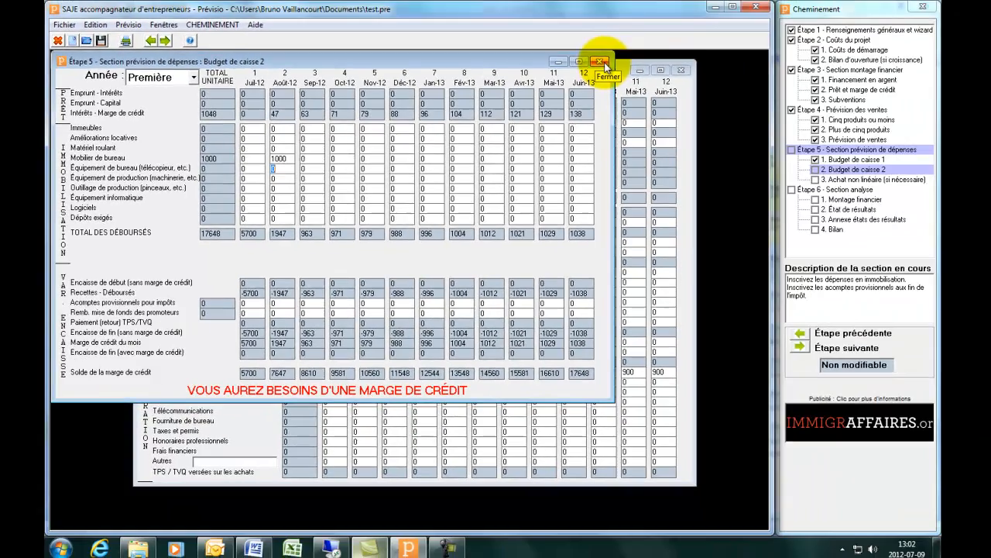
pyautogui.click(827, 45)
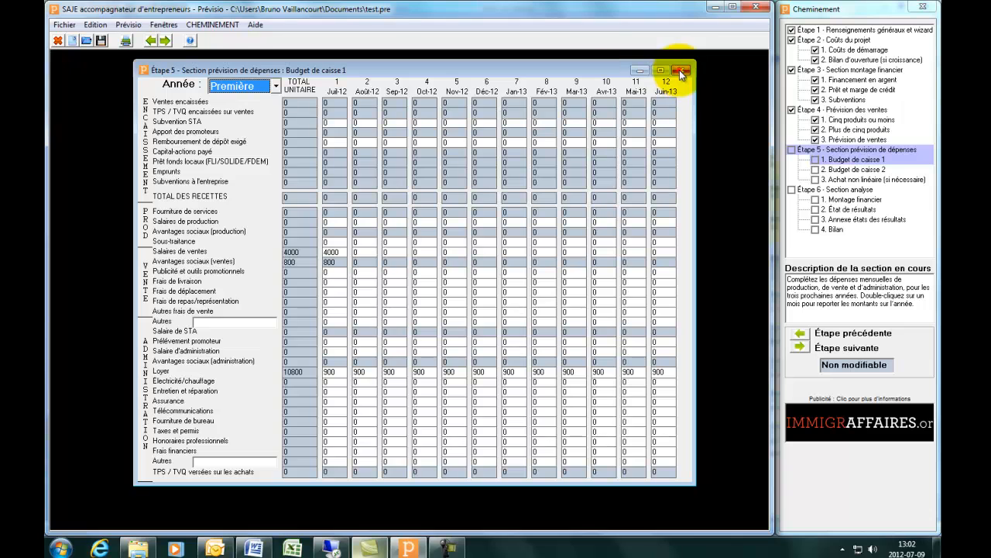
pyautogui.click(935, 57)
# Open the Achat non linéaire sheet and set Activer les achats non linéaires to OUI.
pyautogui.click(860, 179)
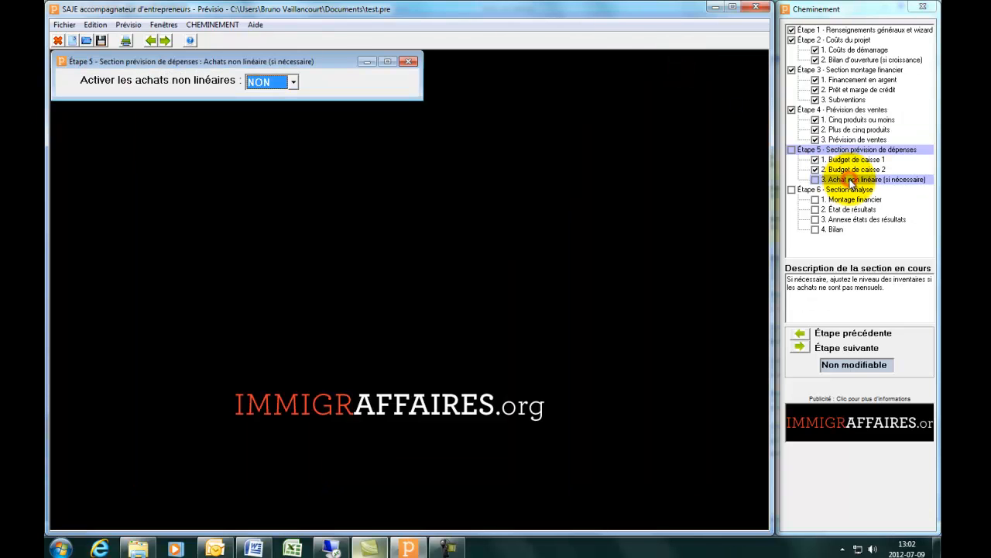
pyautogui.moveTo(358, 67); pyautogui.dragTo(409, 63)
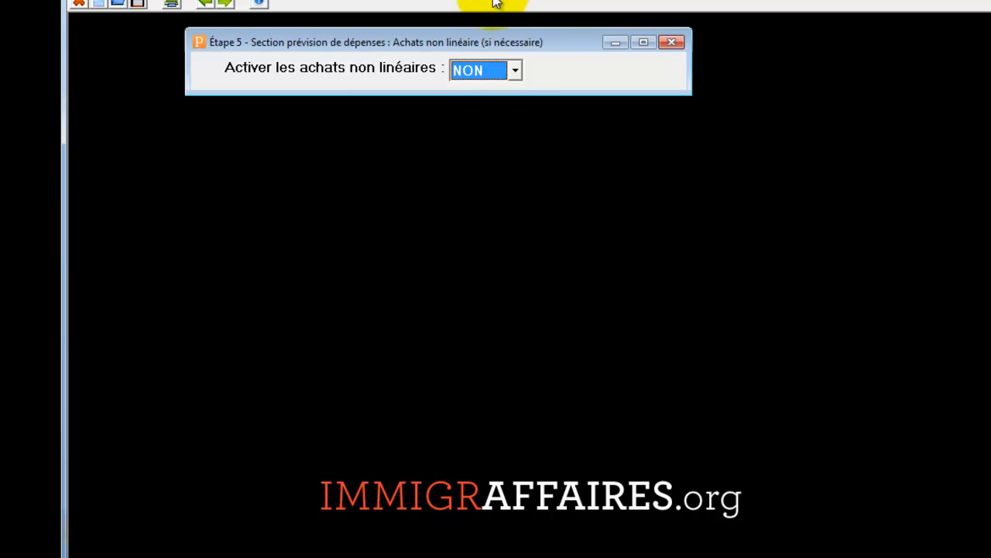
pyautogui.click(515, 69)
pyautogui.click(497, 108)
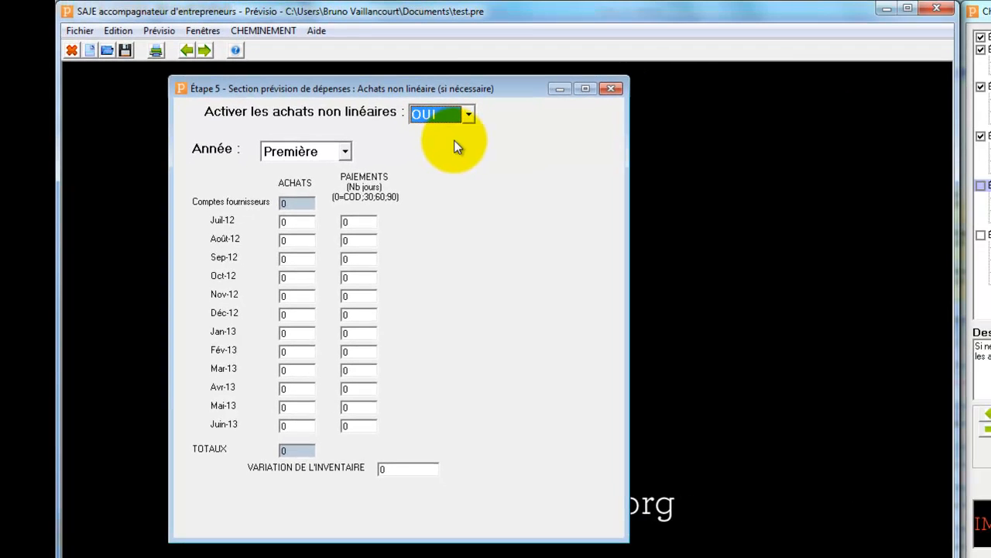
# Read the help documentation on Achats non linéaires, and close both the help page and the sheet.
pyautogui.click(314, 31)
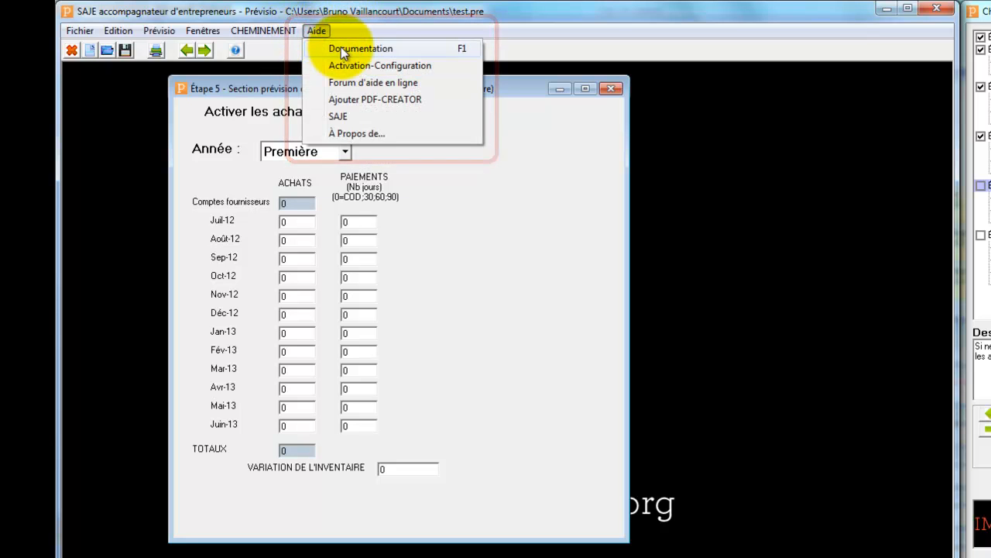
pyautogui.click(341, 48)
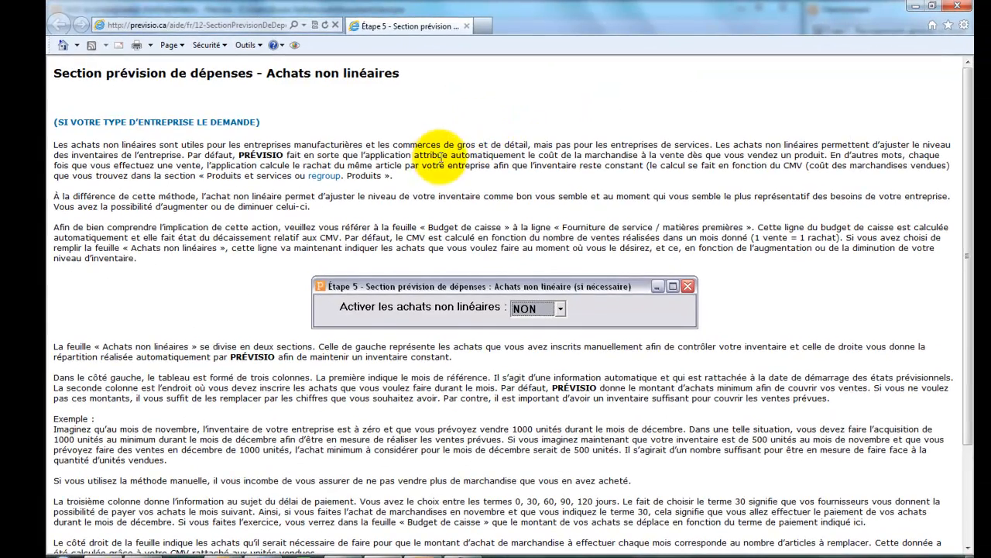
pyautogui.scroll(-3, 438, 161)
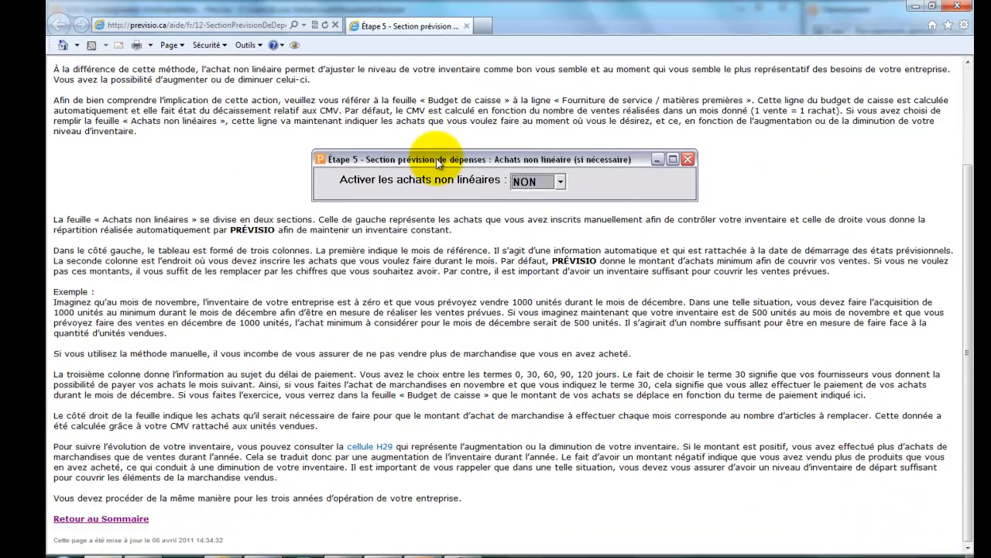
pyautogui.click(958, 7)
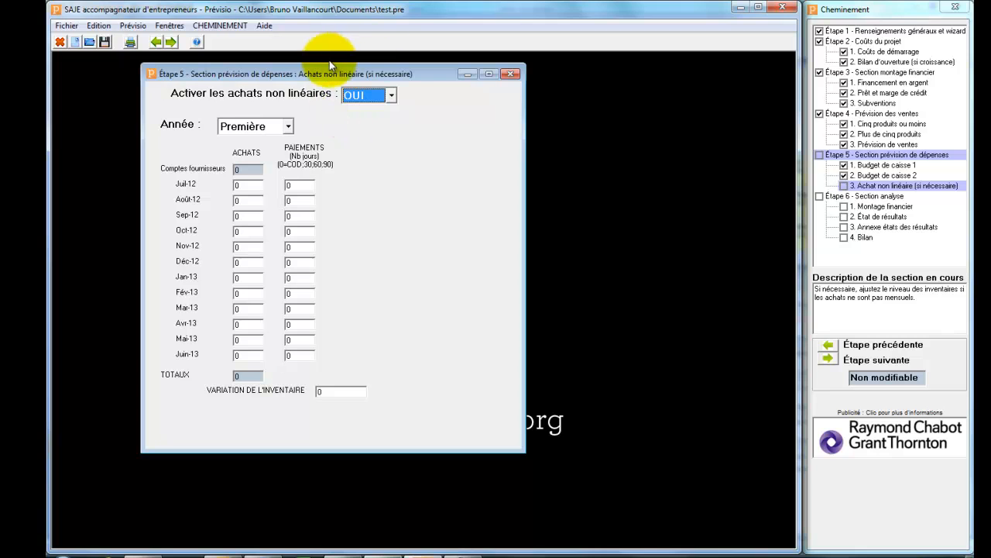
pyautogui.click(511, 74)
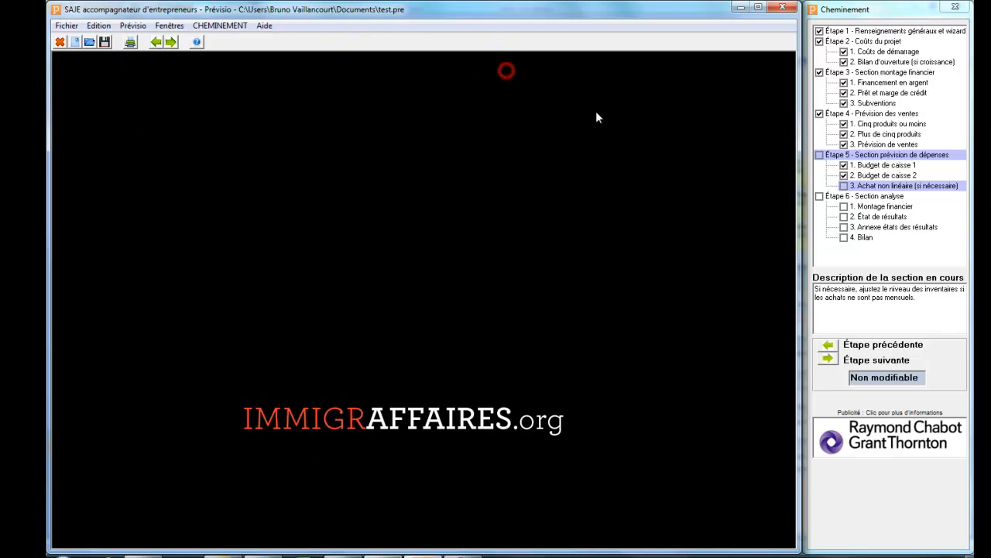
# Review the three Étape 5 sheets in order: Budget de caisse 1, Budget de caisse 2 and Achat non linéaire.
pyautogui.click(868, 167)
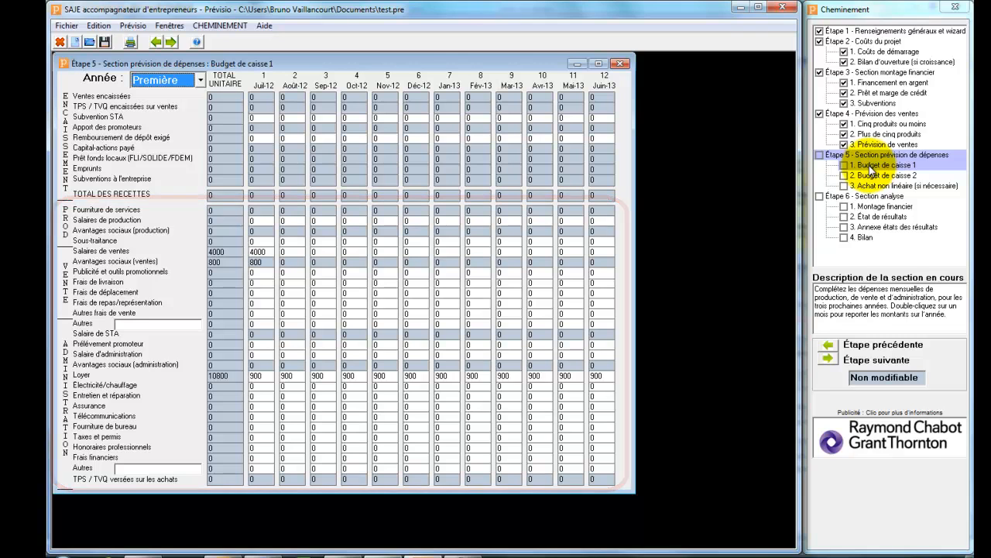
pyautogui.click(873, 176)
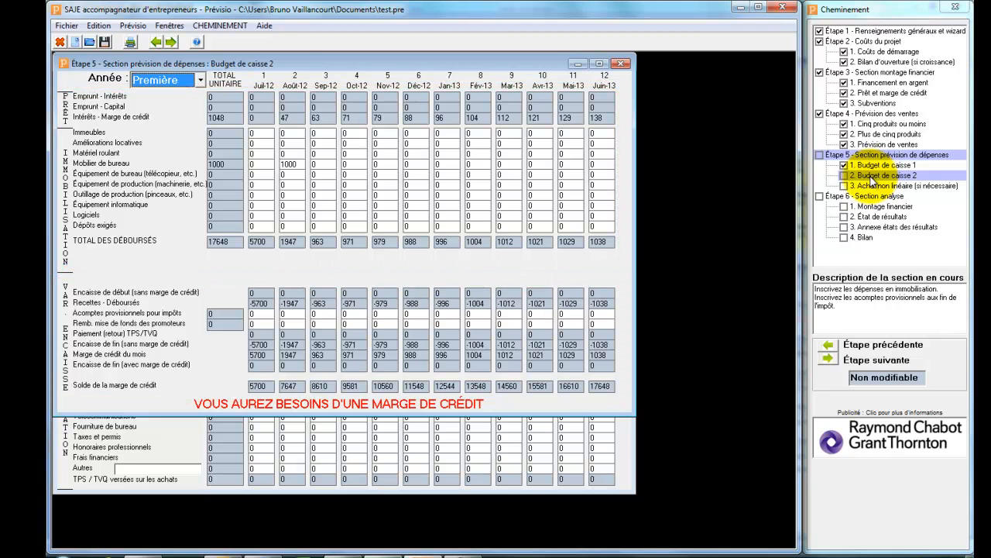
pyautogui.click(872, 186)
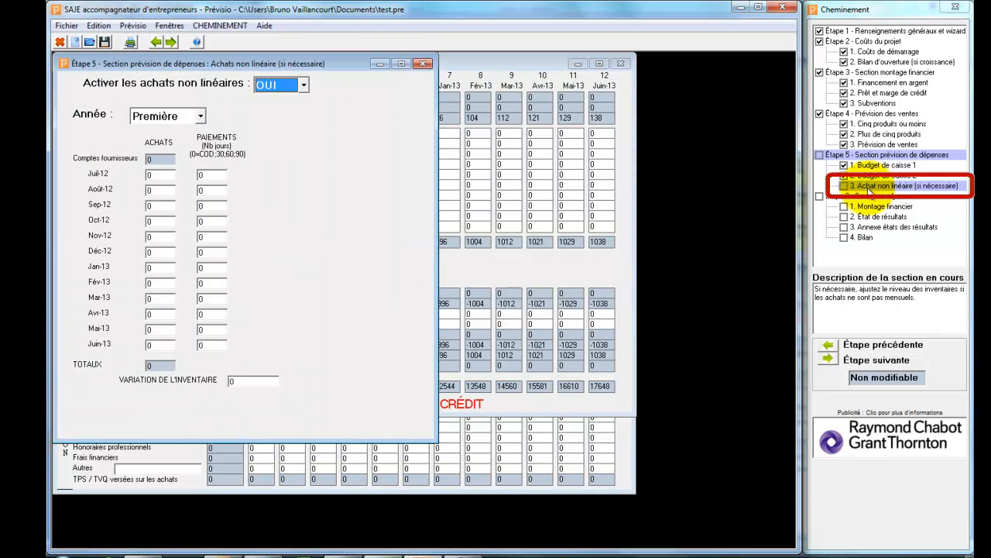